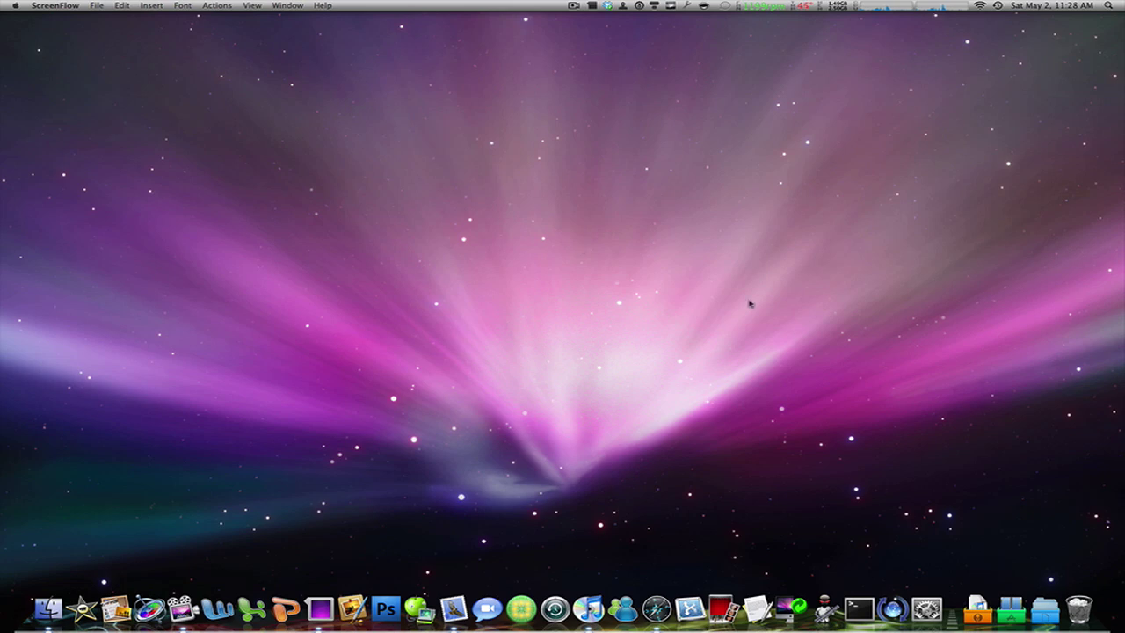
- Start a new TextEdit document containing the symbol line „´‰ˇÁ¨ˆ¸˝ÓÔ, then select it
click(757, 606)
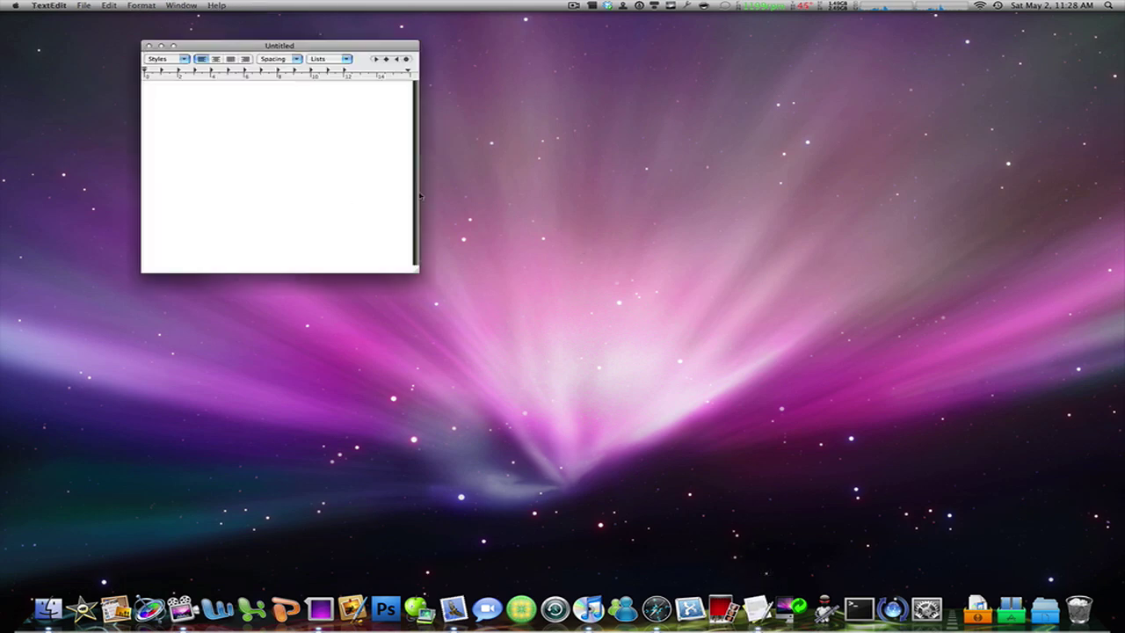
text(„´‰ˇÁ¨ˆ¸˝ÓÔ)
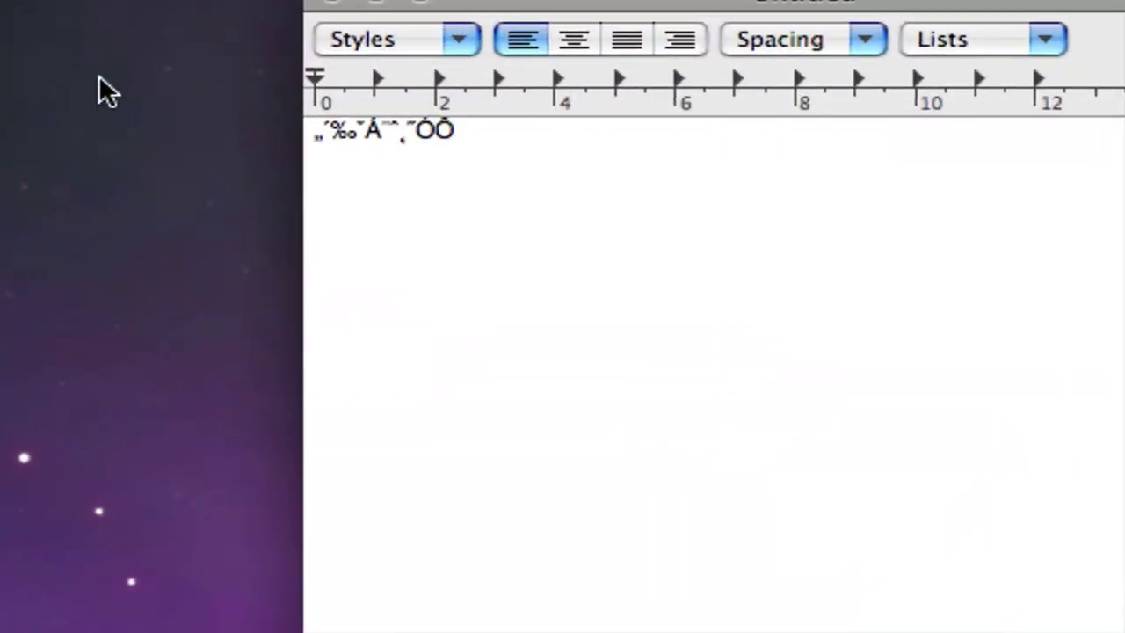
key(super+a)
key(super+c)
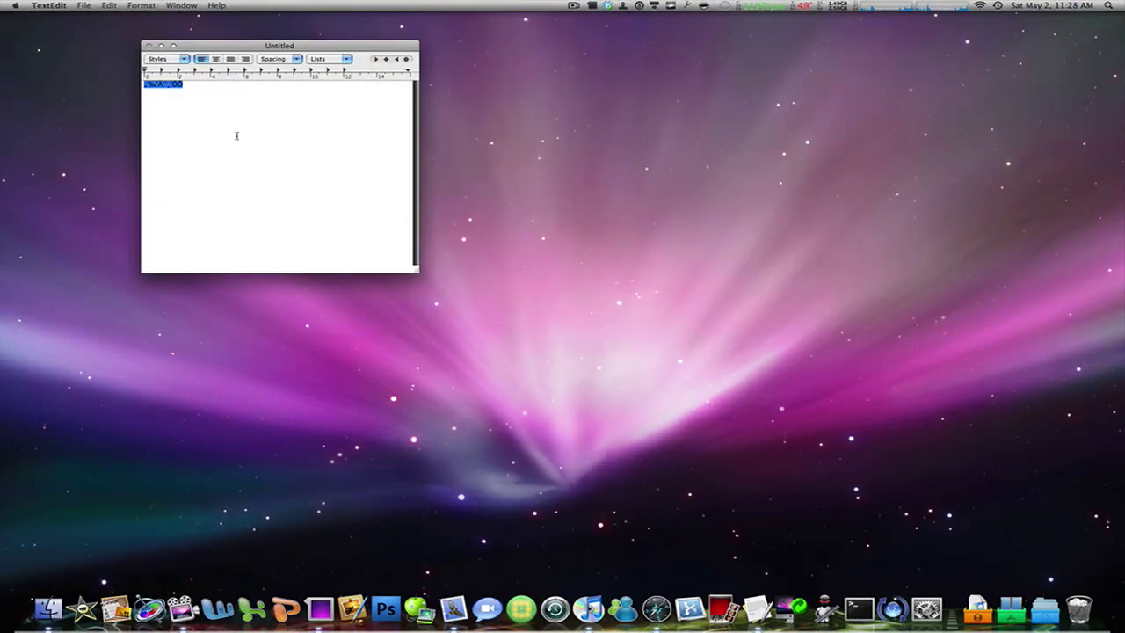
click(842, 358)
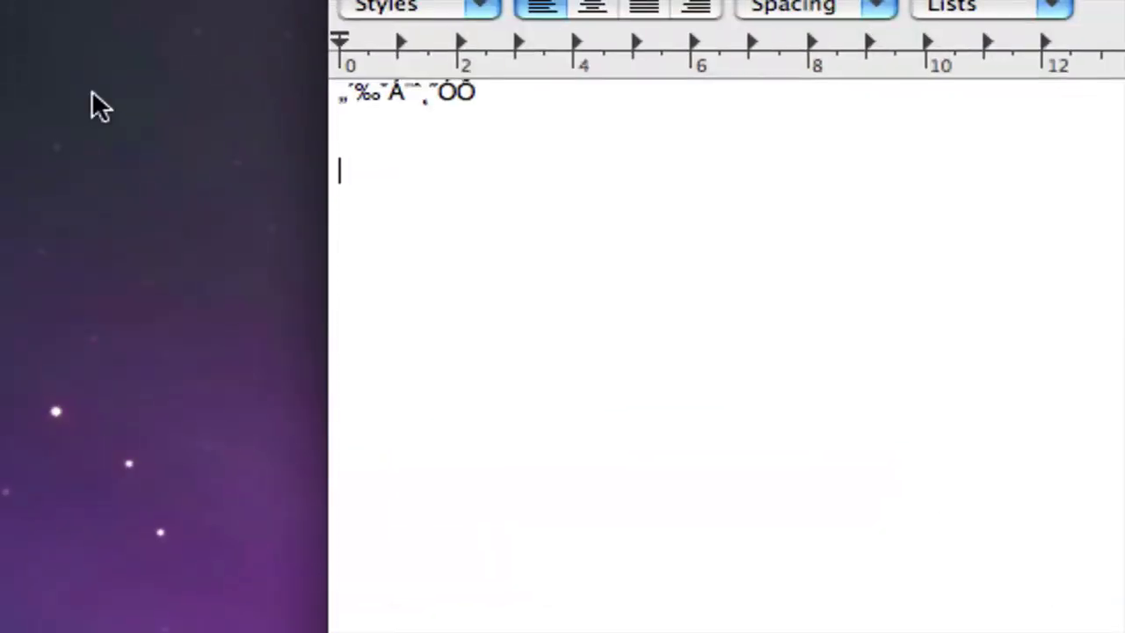
- Paste the symbol line repeatedly on new lines below, ending with a blank line
key(Return)
key(Return)
key(super+v)
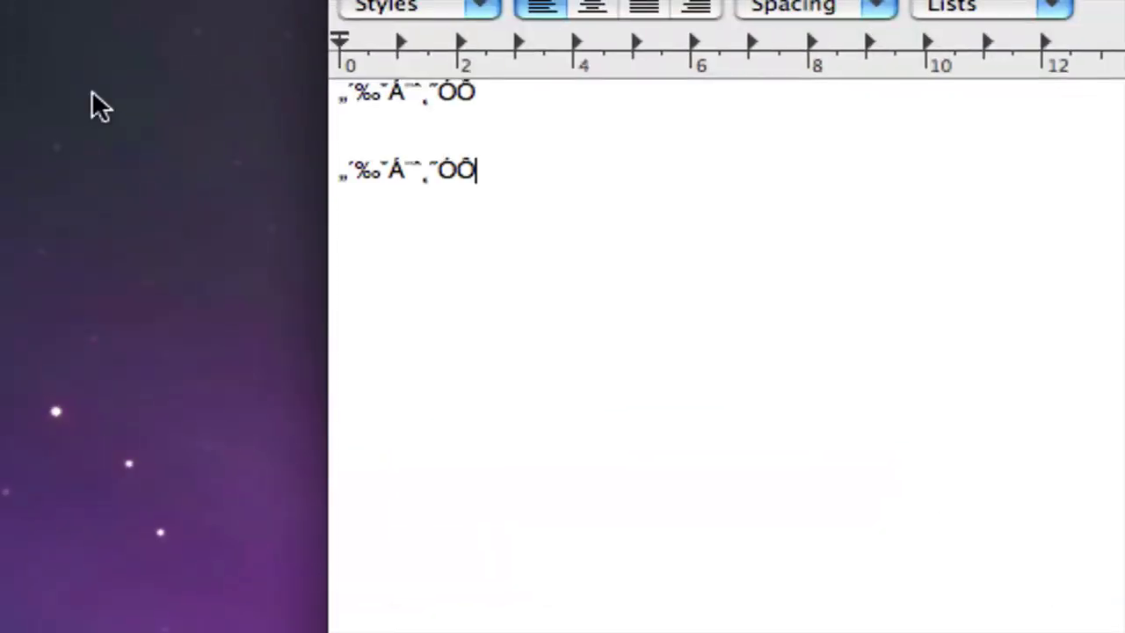
key(Return)
key(Return)
key(super+v)
key(Return)
key(Return)
key(super+v)
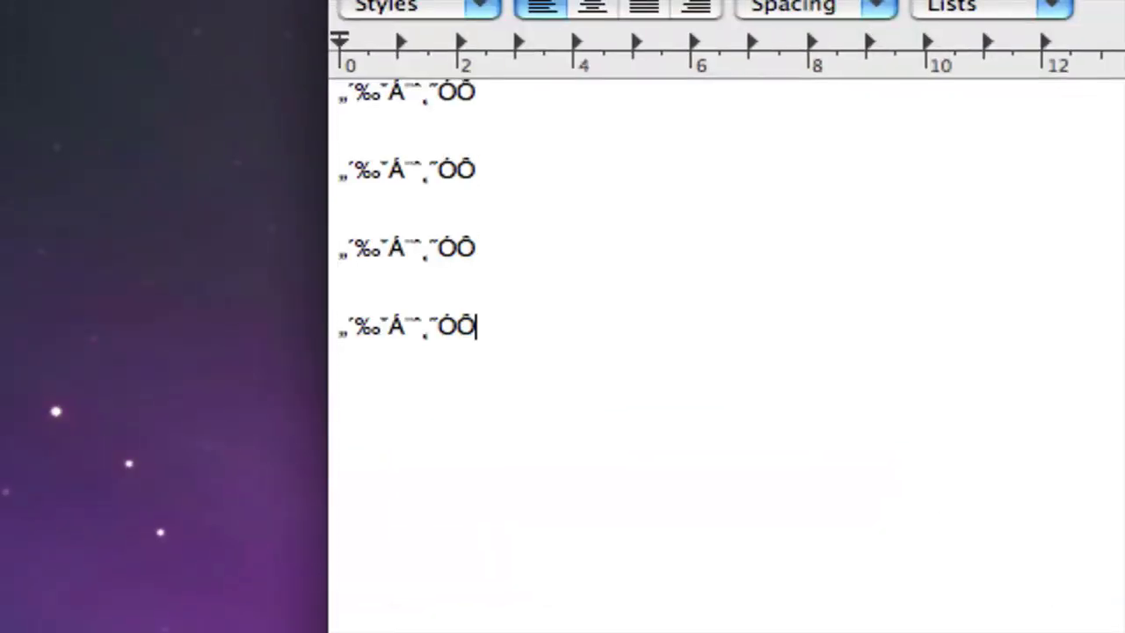
key(Return)
key(super+v)
key(super+v)
key(super+v)
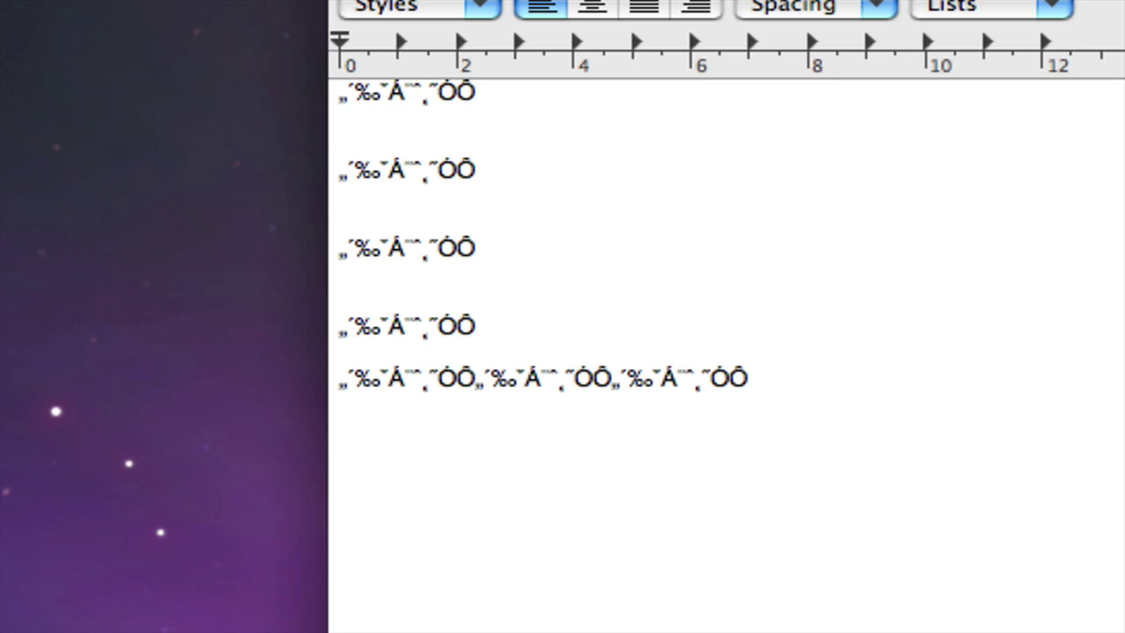
key(Return)
key(Return)
- Type the test text 'sjkfbsdjfb', then cut and paste it one line lower
text(sjkfbsdjfb)
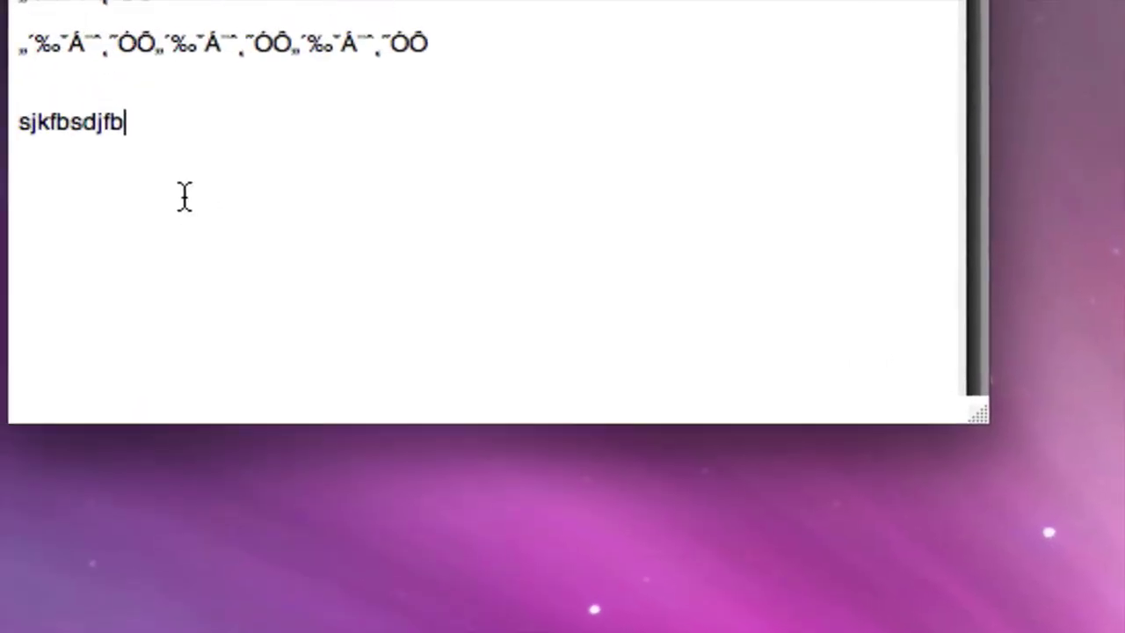
drag(502, 535, 305, 452)
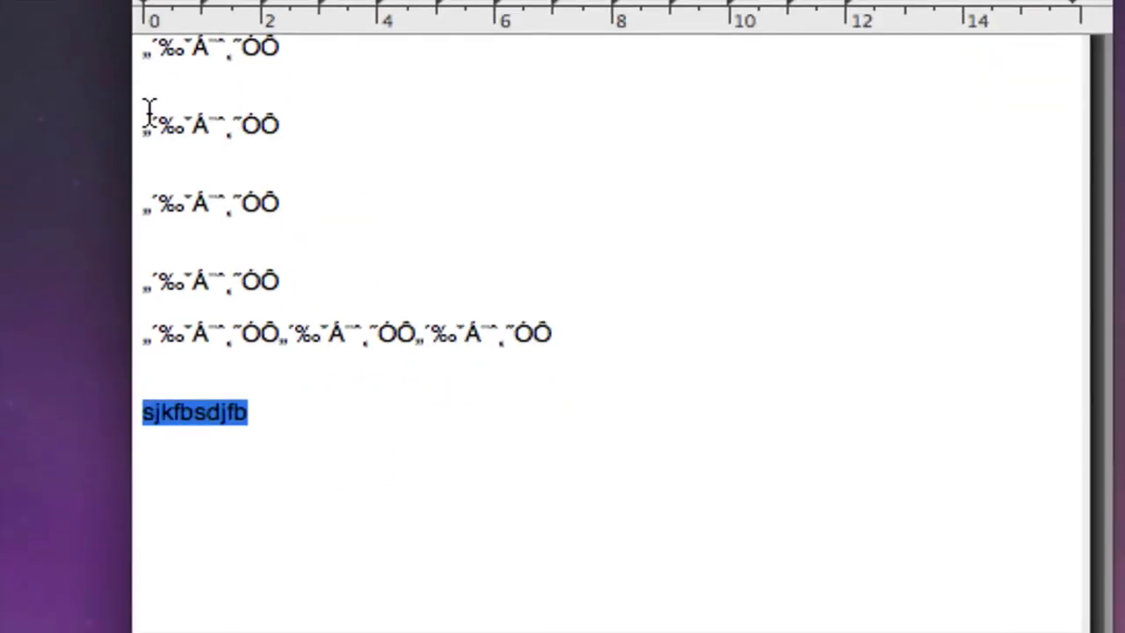
key(super+x)
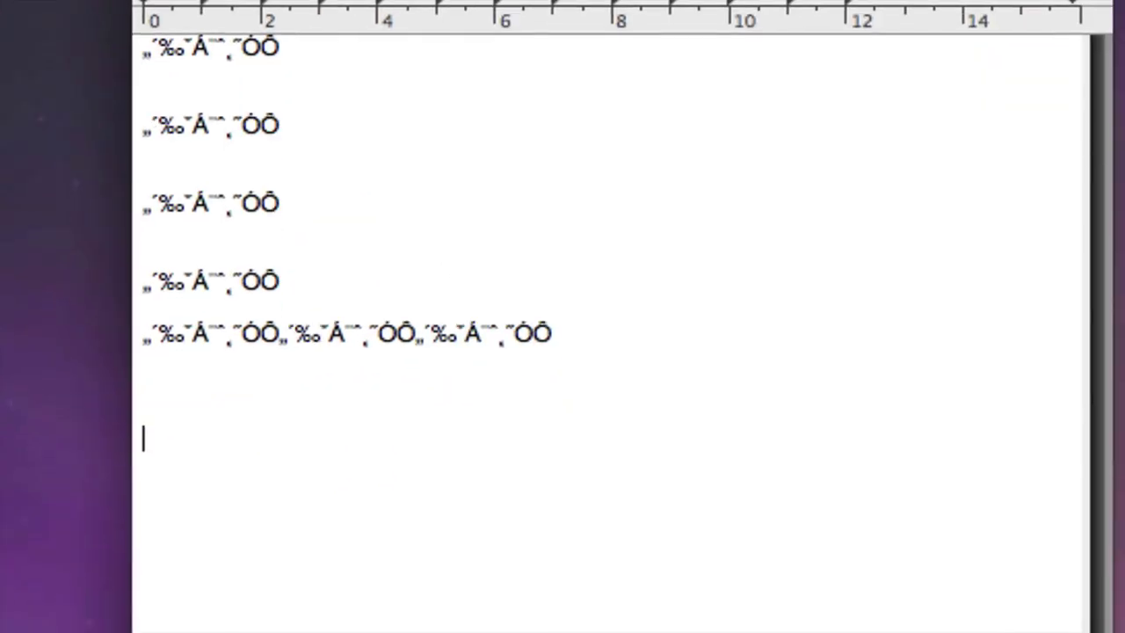
key(Return)
key(super+v)
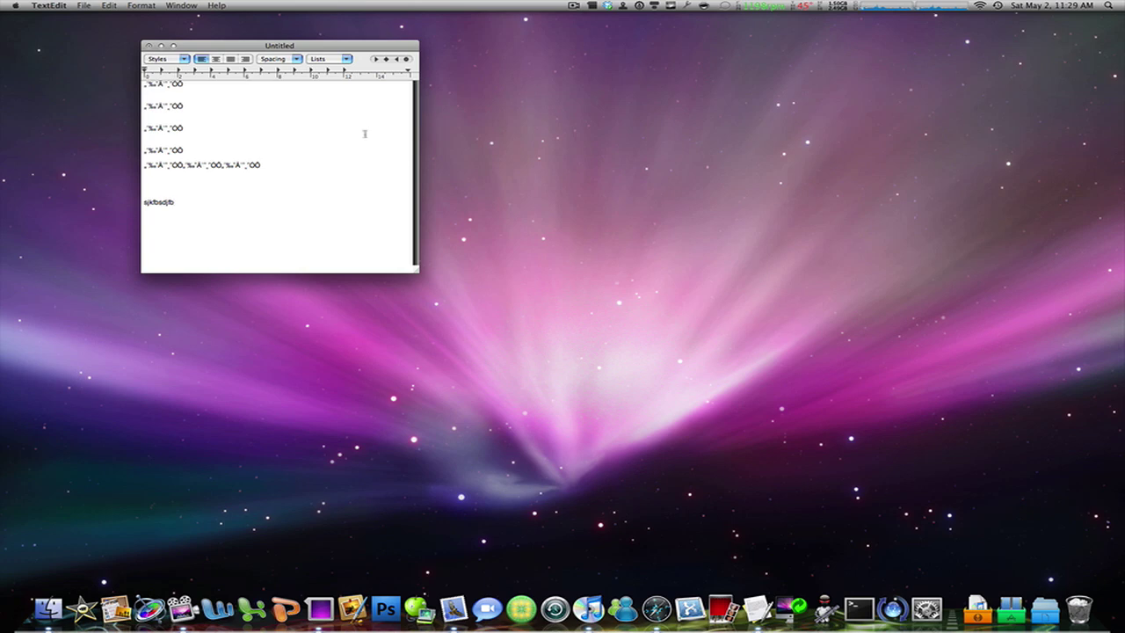
- Quit TextEdit, discarding the unsaved symbol document
drag(301, 47, 267, 32)
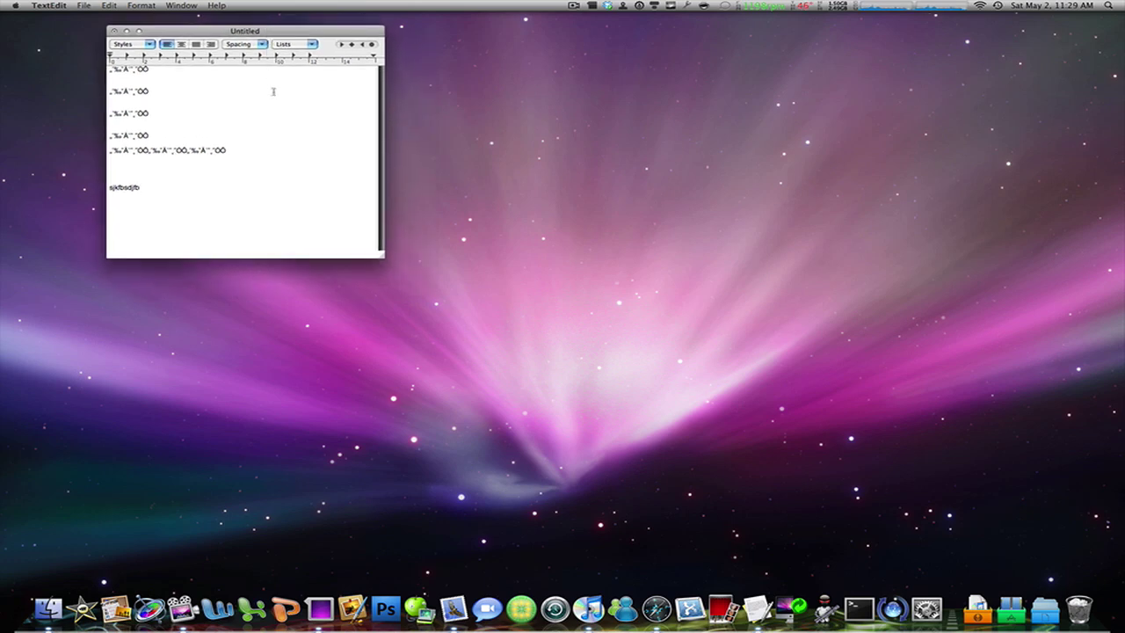
key(super+q)
click(206, 91)
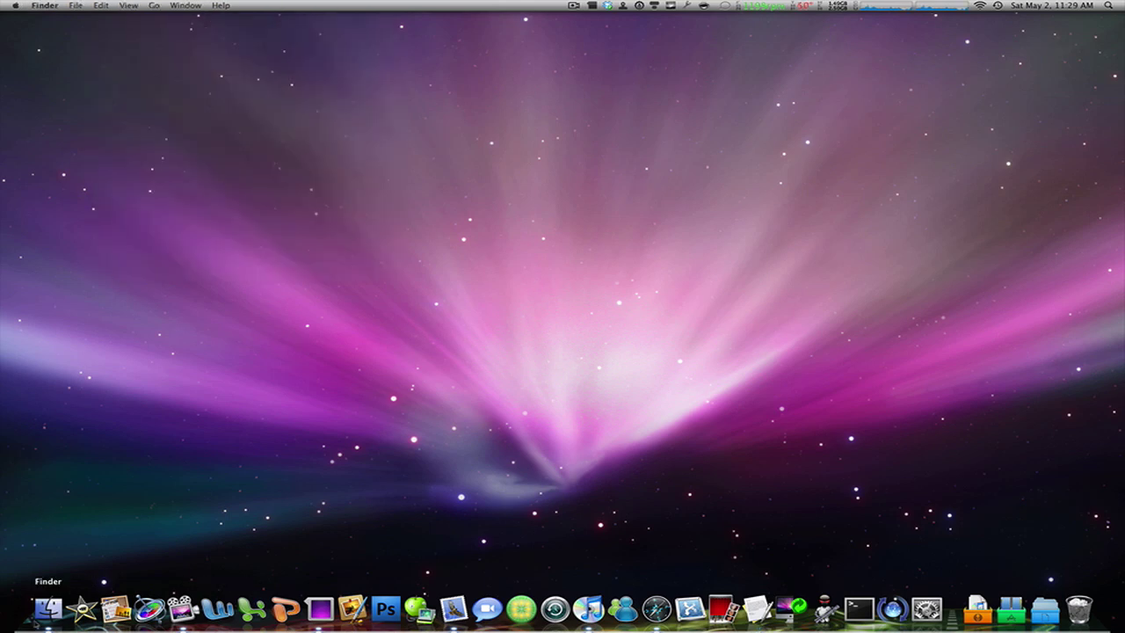
- Search this Mac for 'iclip' from a Finder window
click(44, 615)
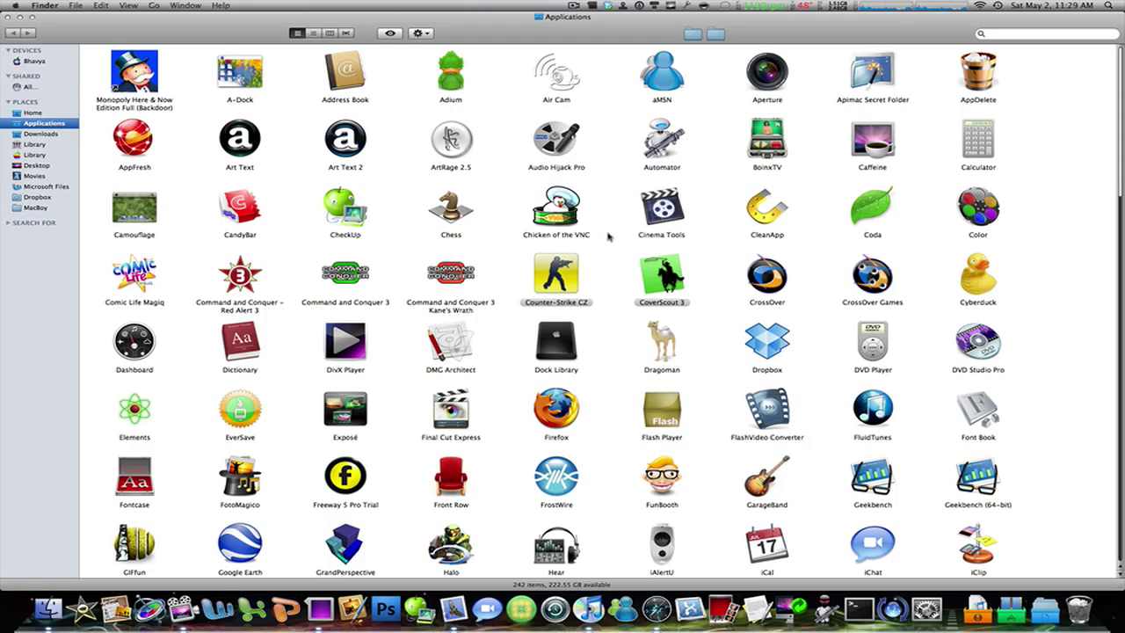
scroll(589, 182, down, 5)
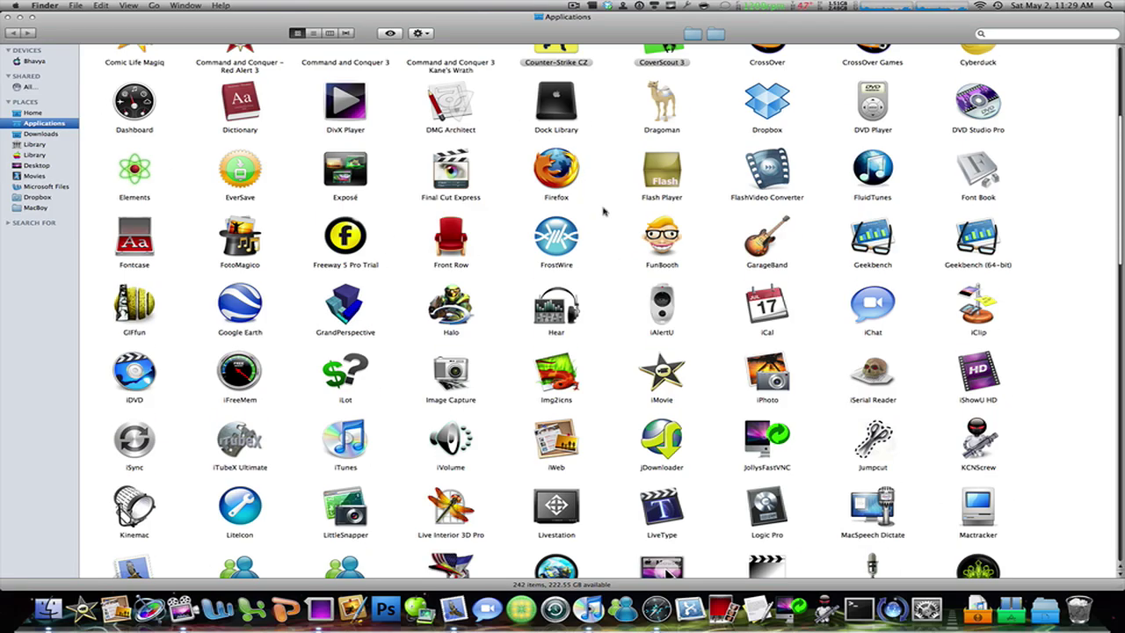
click(1026, 37)
text(iclip)
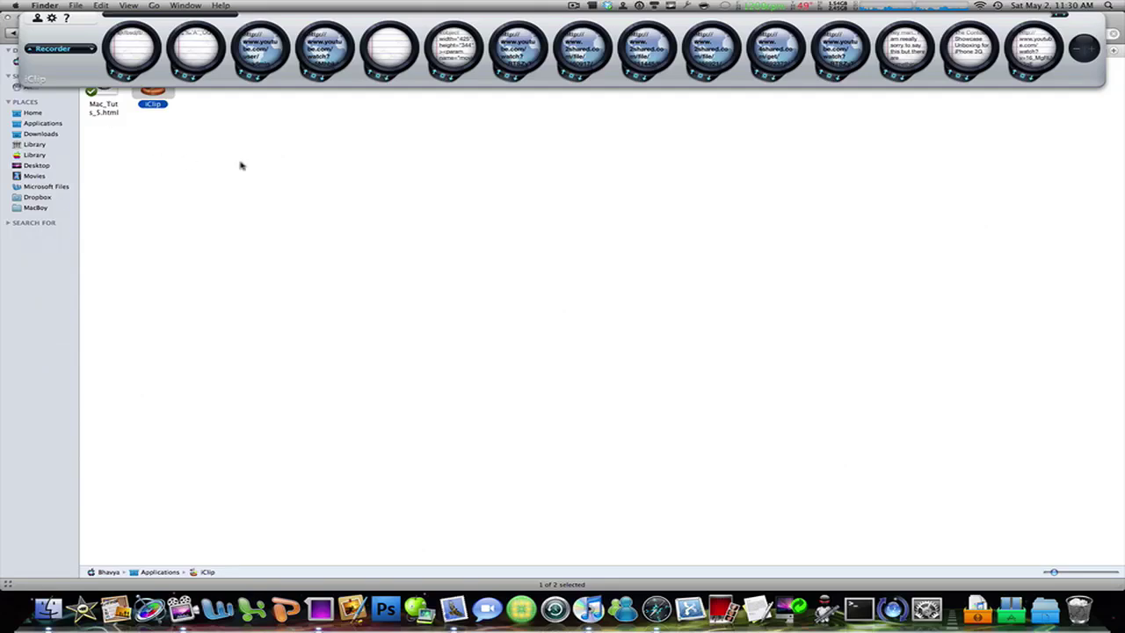
- In a new TextEdit document, type „´‰ˇÁ¨ˇ¸˝ÓÒ and paste iClip's YouTube embed-code clipping
click(756, 613)
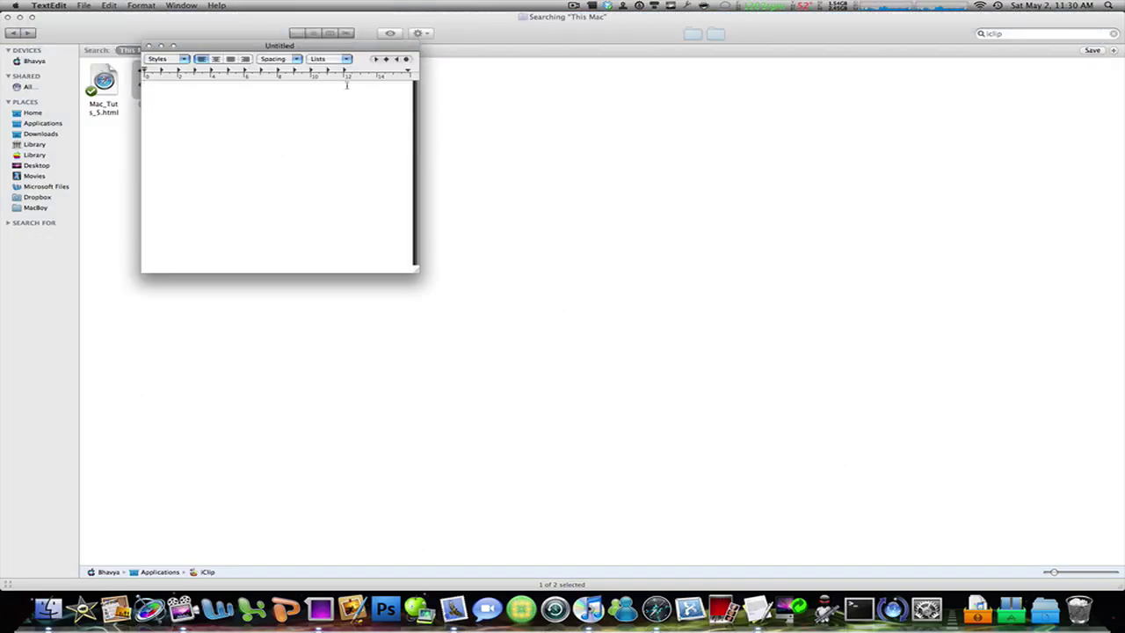
drag(320, 51, 290, 130)
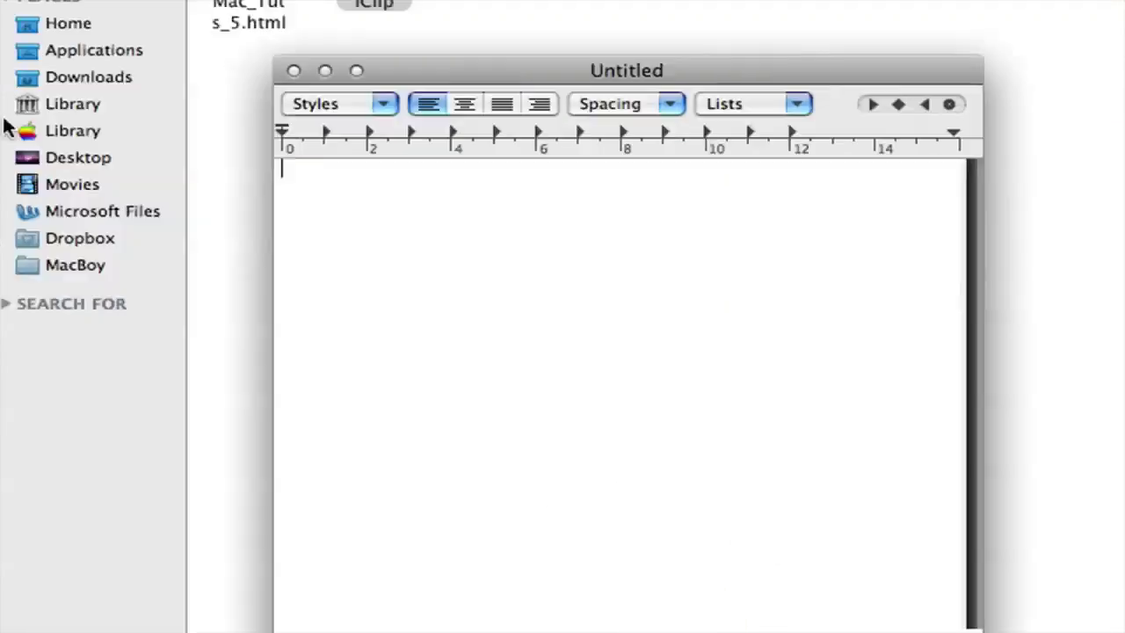
text(„´‰ˇÁ¨ˇ¸˝ÓÒ)
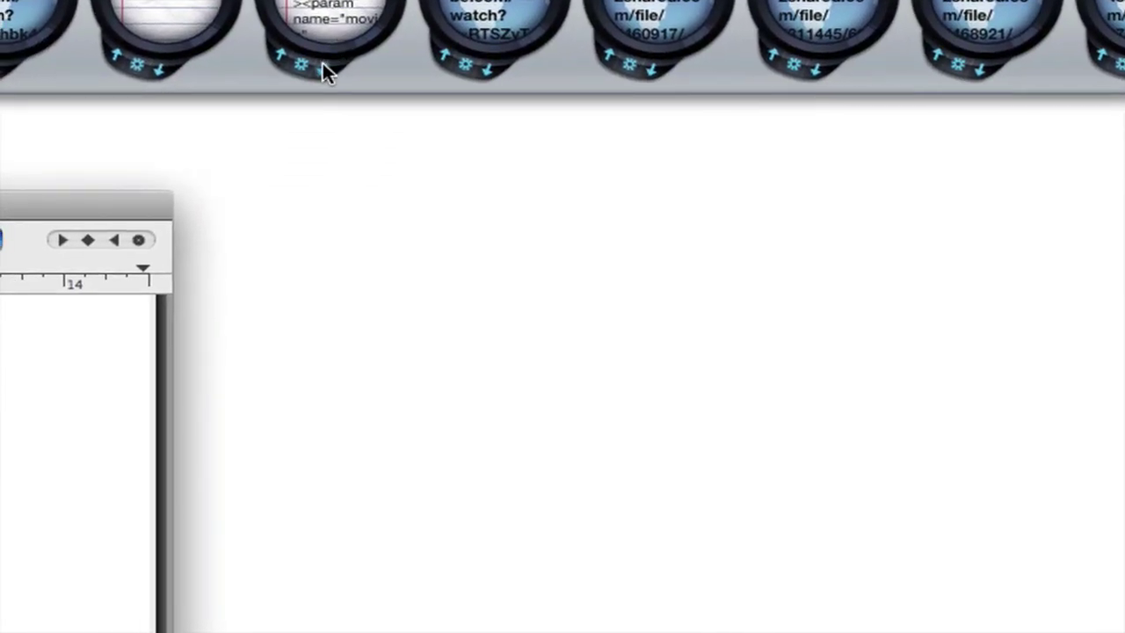
click(323, 71)
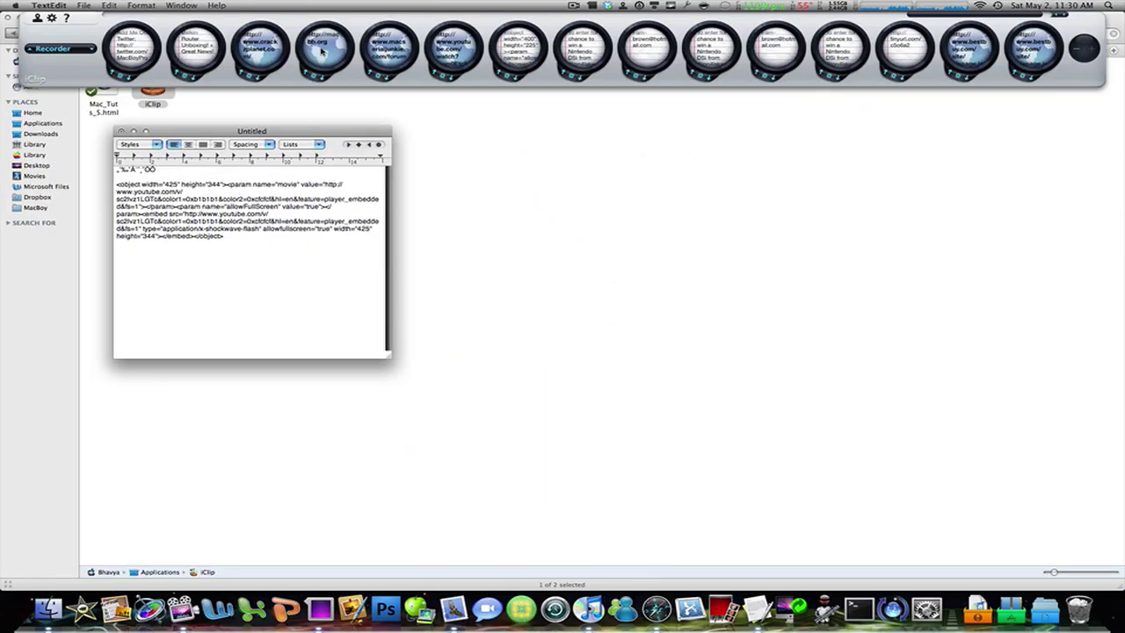
mouse_move(322, 53)
- Hide TextEdit, bring the Finder search window forward, and open Jumpcut's clipboard history
key(super+h)
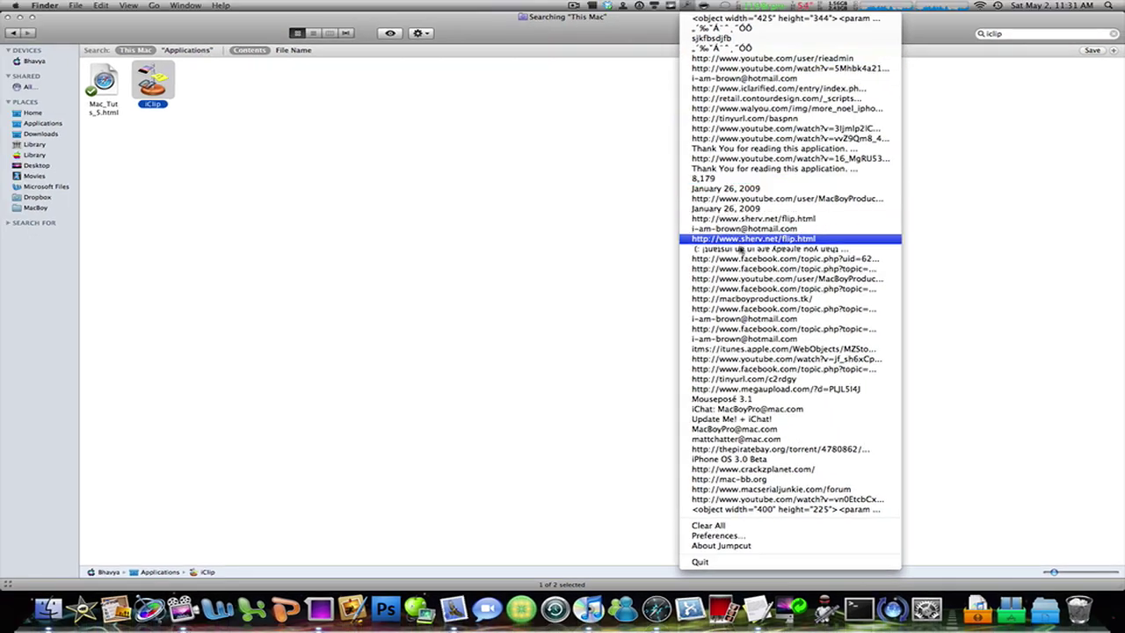
key(F9)
click(744, 272)
click(687, 6)
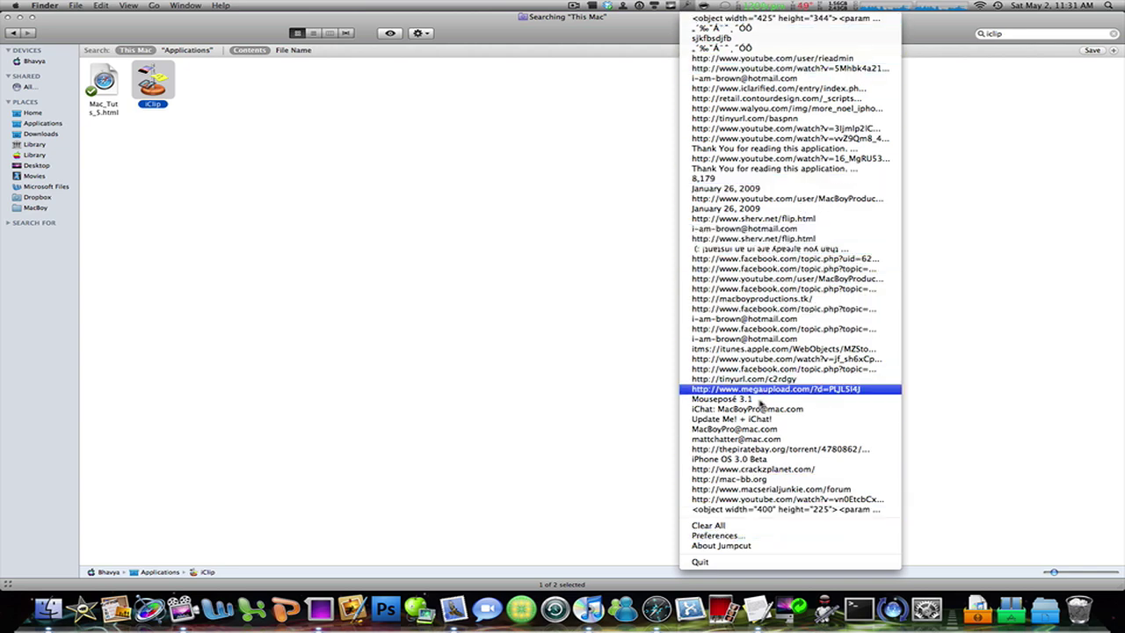
click(489, 373)
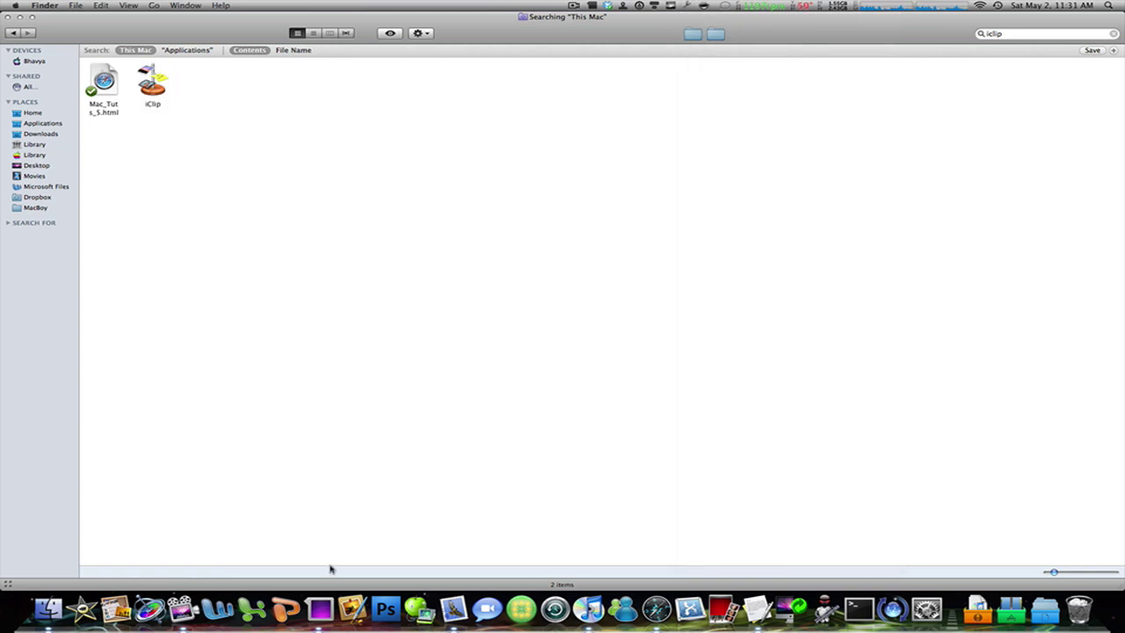
click(757, 608)
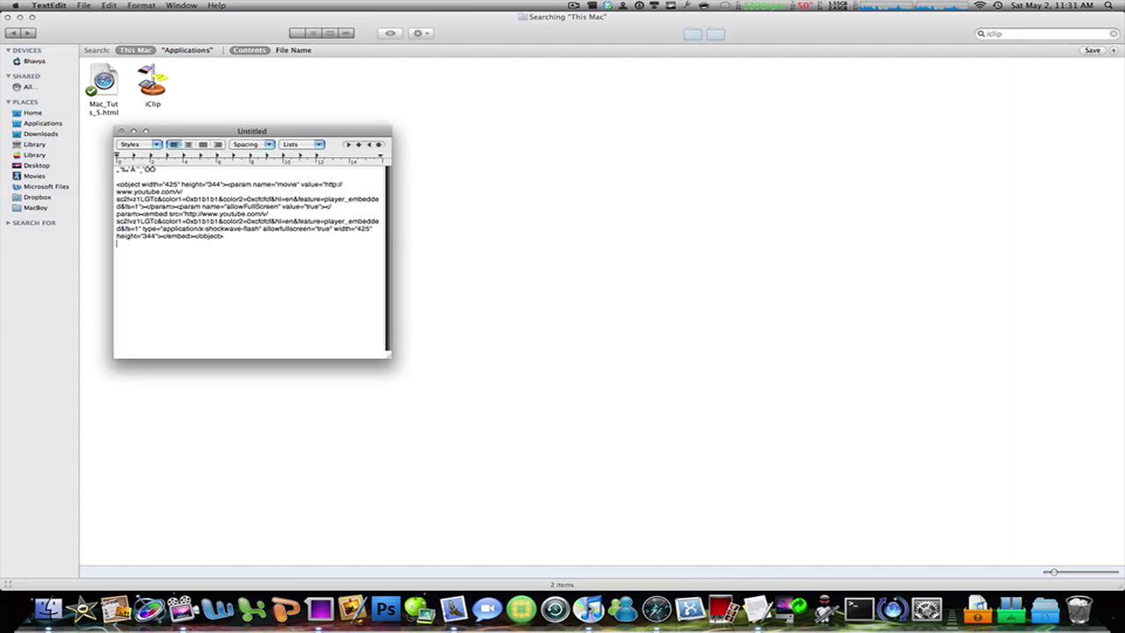
click(692, 5)
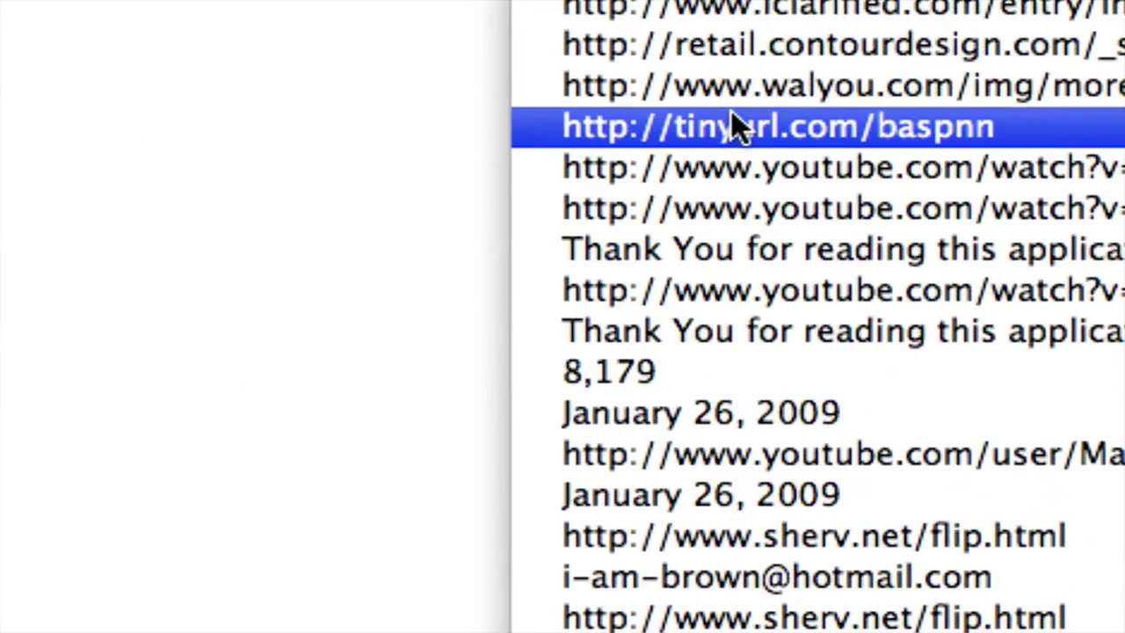
click(734, 118)
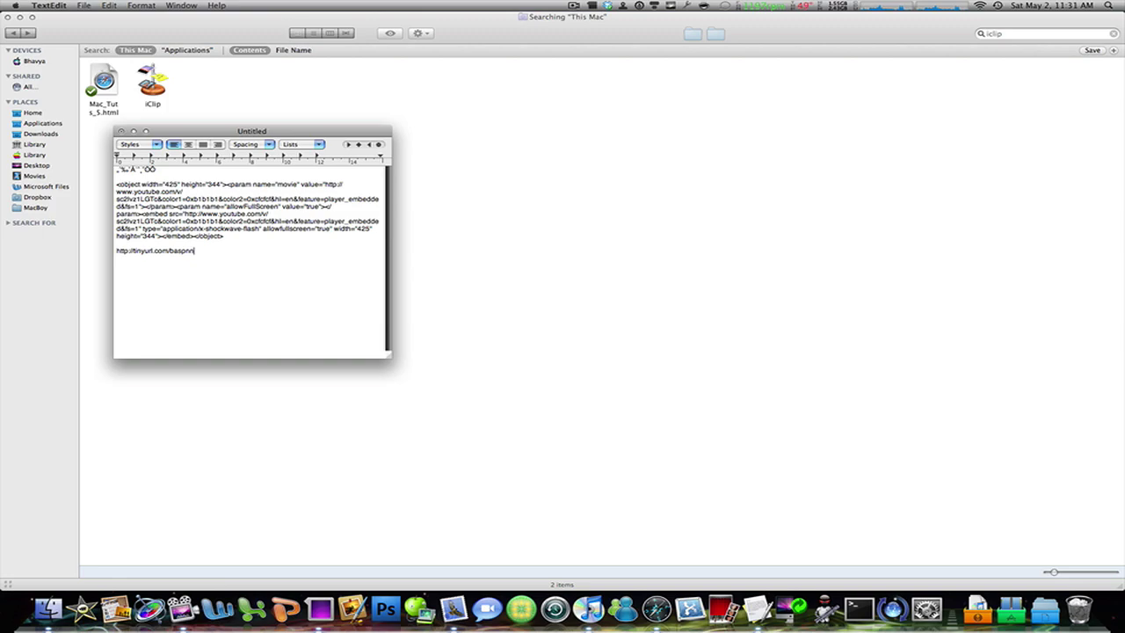
- Paste the youtube.com/watch?v=5Mhbk4a2118 link, check Jumpcut's history, then quit TextEdit
mouse_move(2, 18)
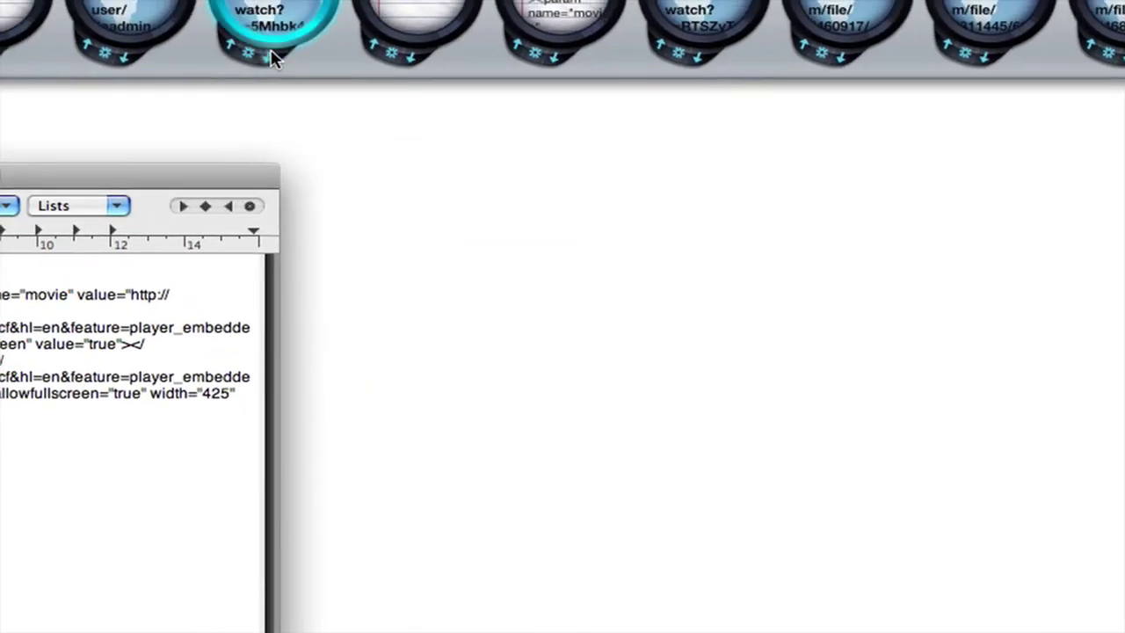
text(http://www.youtube.com/watch?v=5Mhbk4a2118)
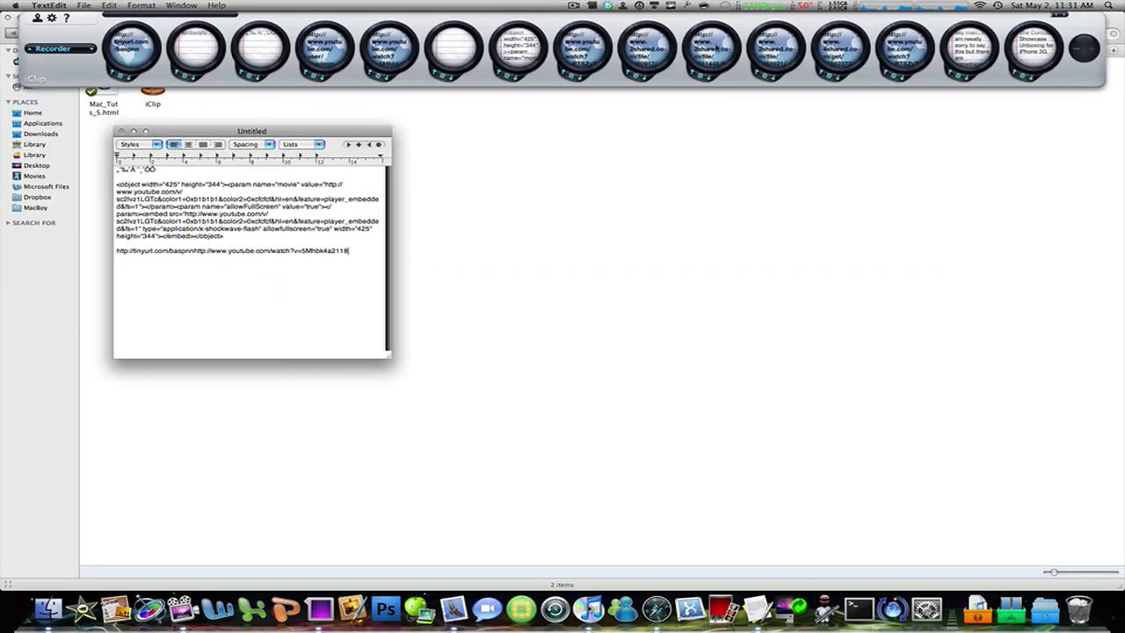
click(675, 4)
mouse_move(687, 7)
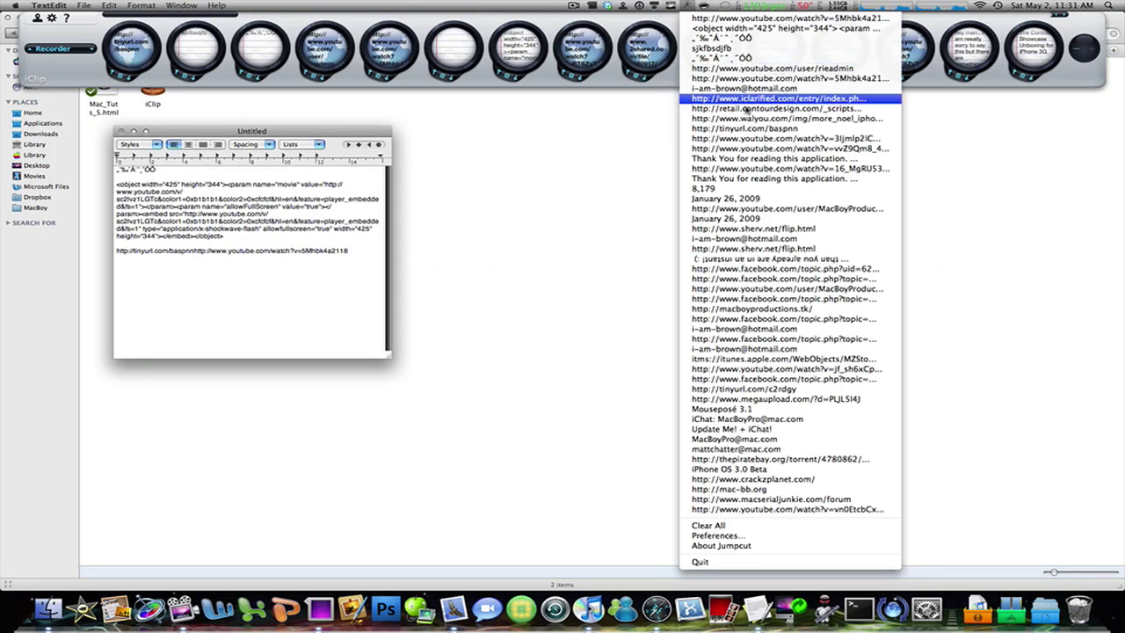
click(351, 283)
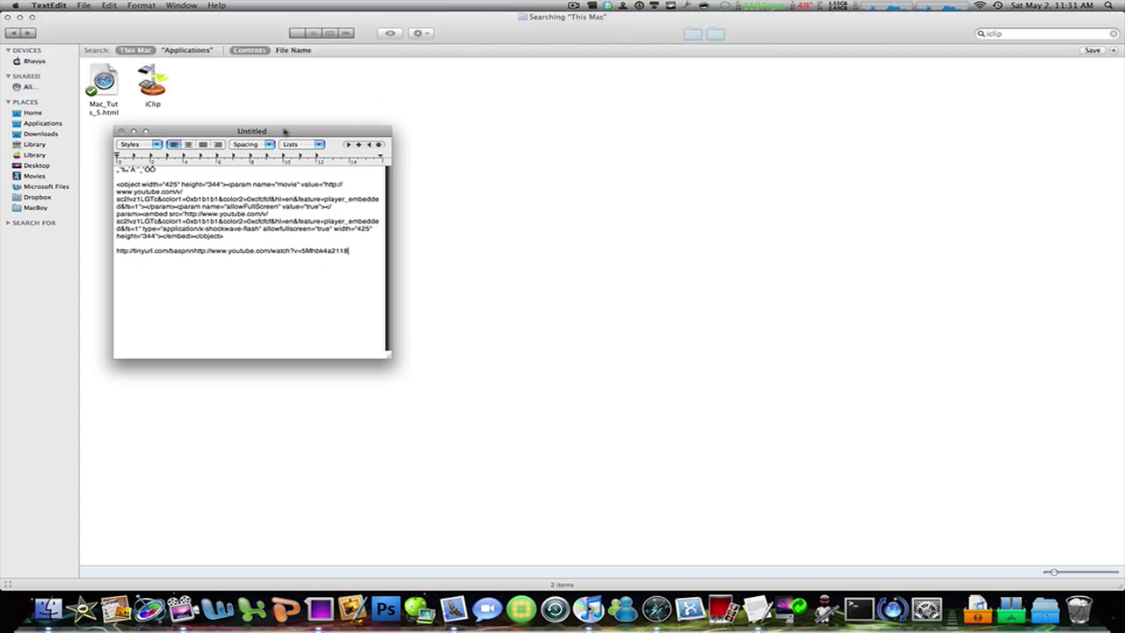
key(super+q)
click(219, 186)
key(super+w)
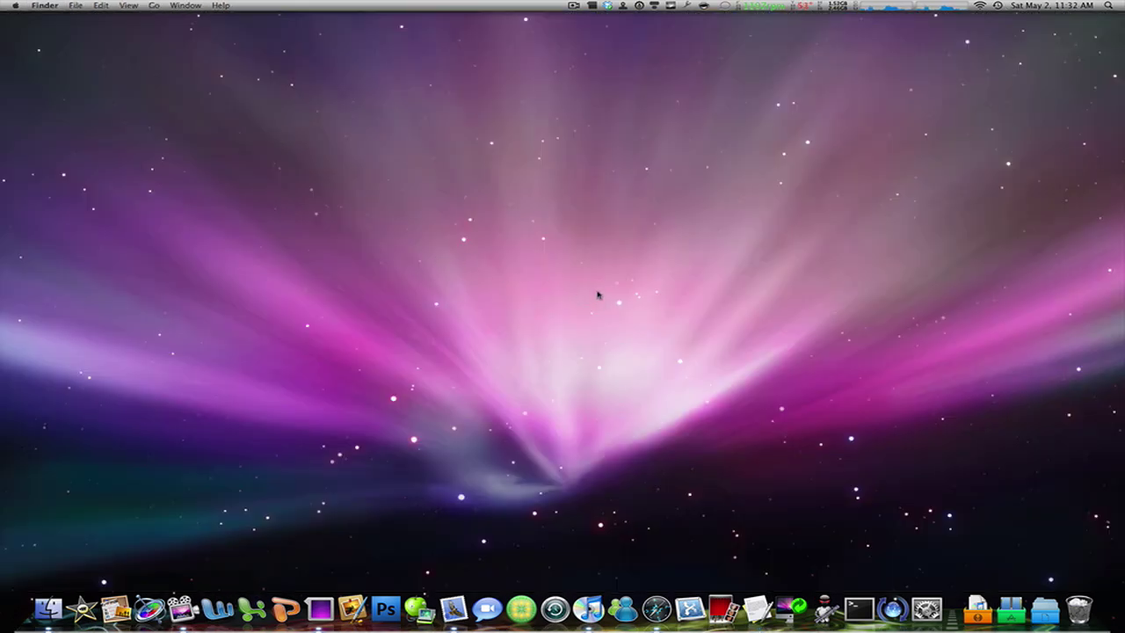